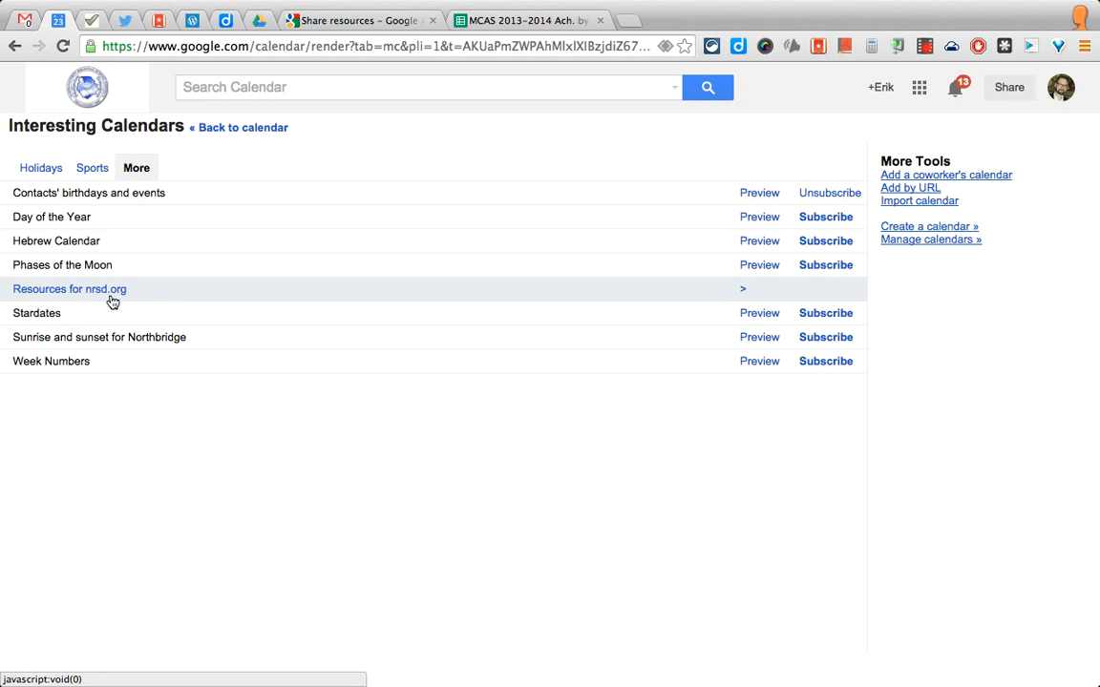
Step: Look through the shared resources for nrsd.org, and return to the main calendar
left_click(101, 295)
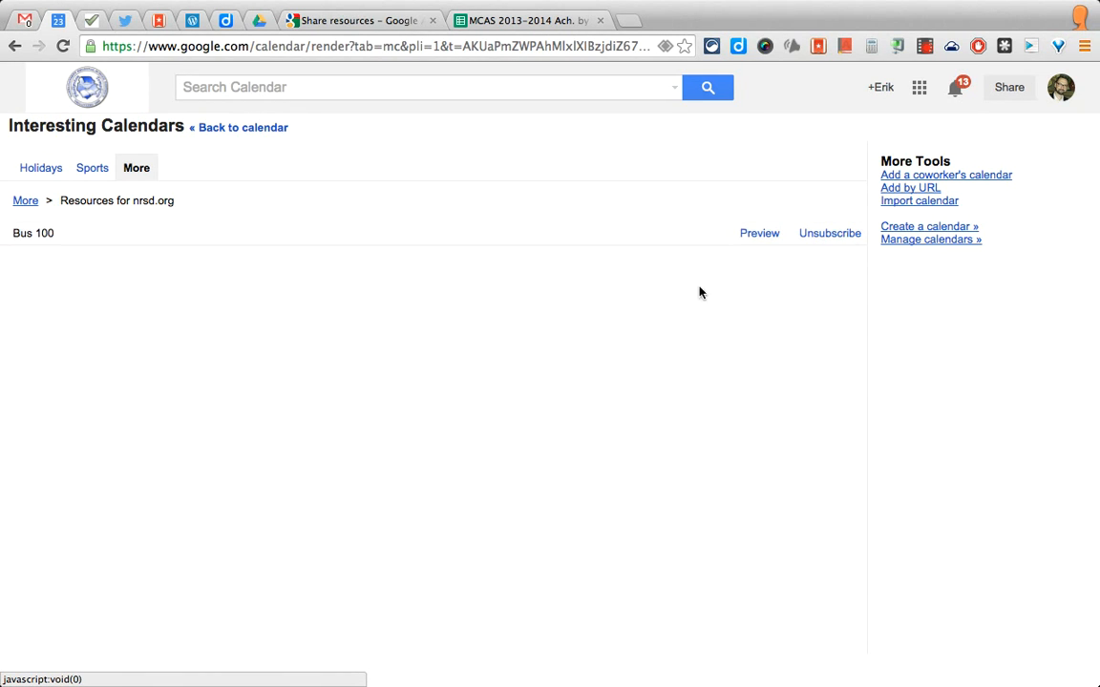
left_click(251, 129)
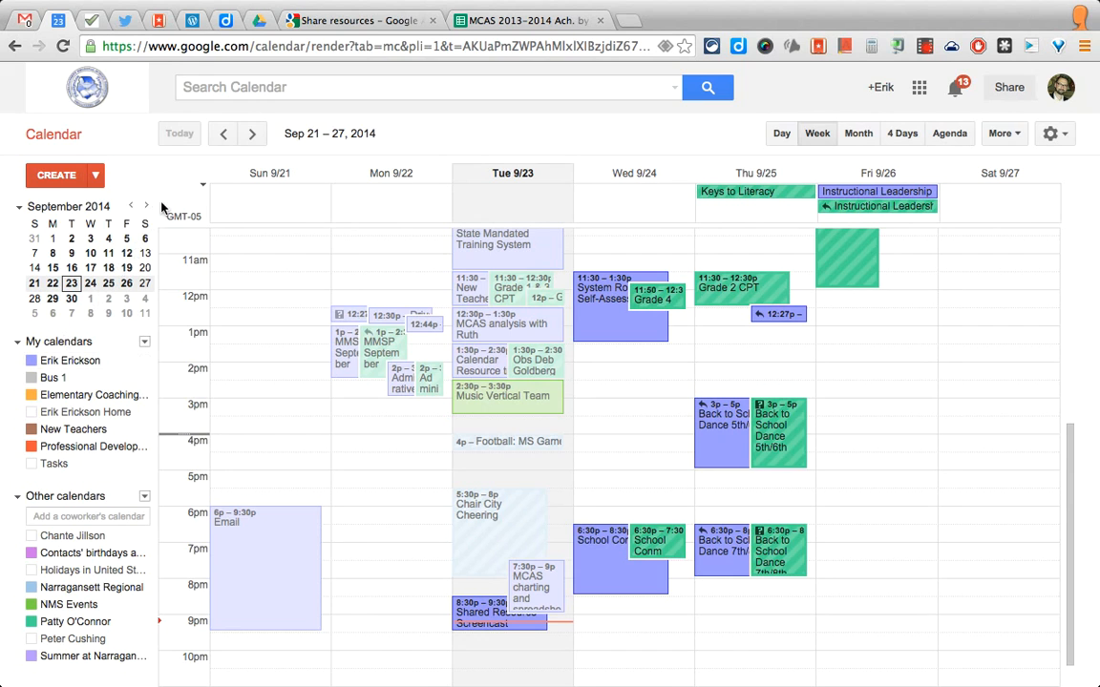
Step: Create a new calendar event titled "Field Trip" dated 9/24/2014
left_click(55, 175)
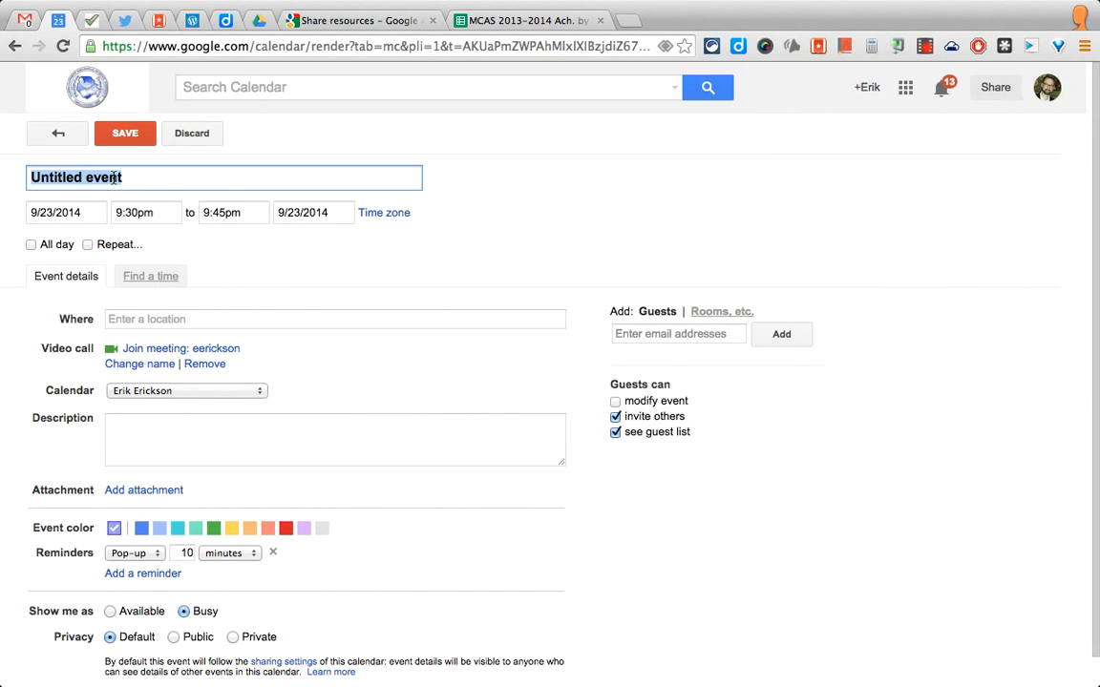
type("Field Trip")
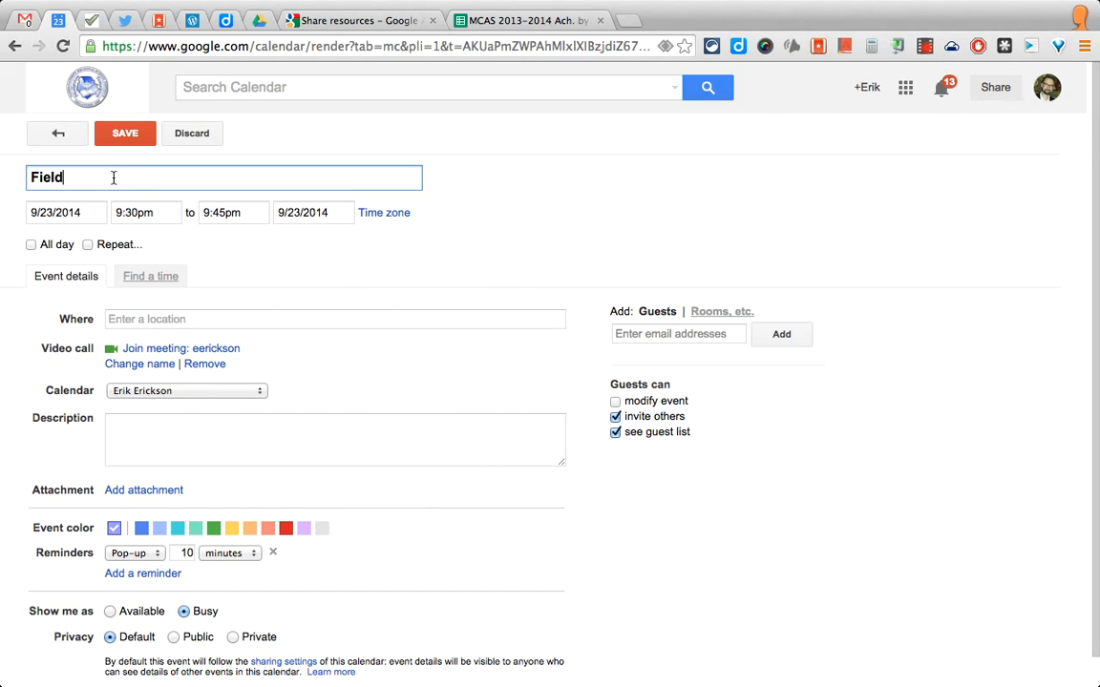
left_click(80, 211)
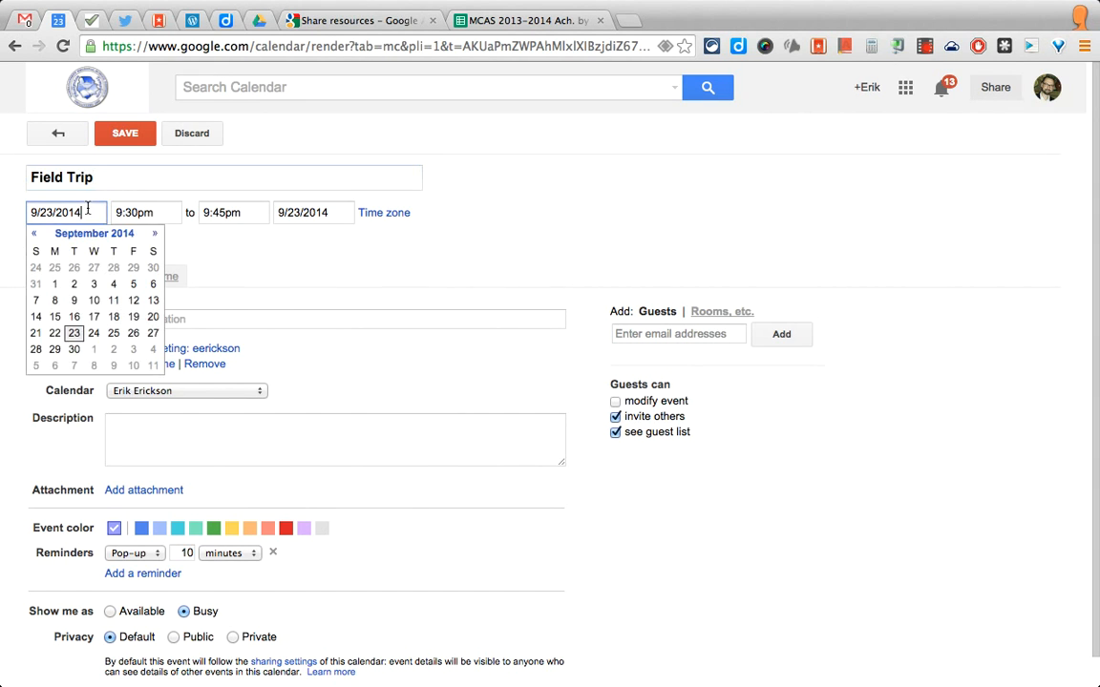
left_click(95, 338)
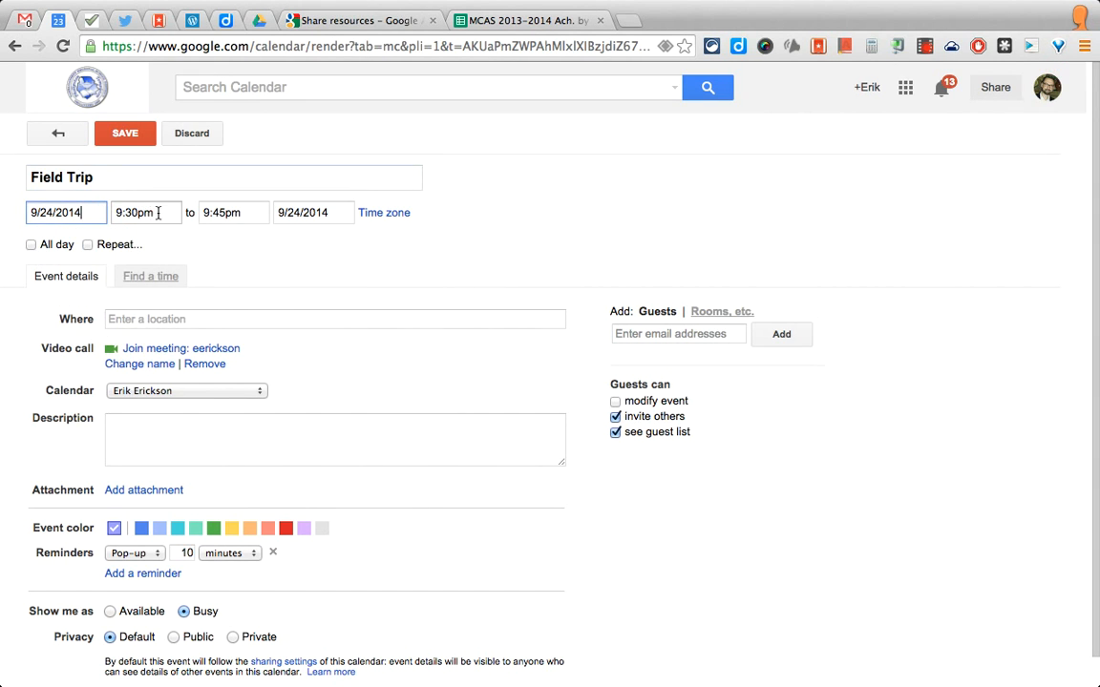
Step: Set the Field Trip event's time to run from 8:00am to 9:00am
left_click(151, 212)
scroll(153, 250, "up", 10)
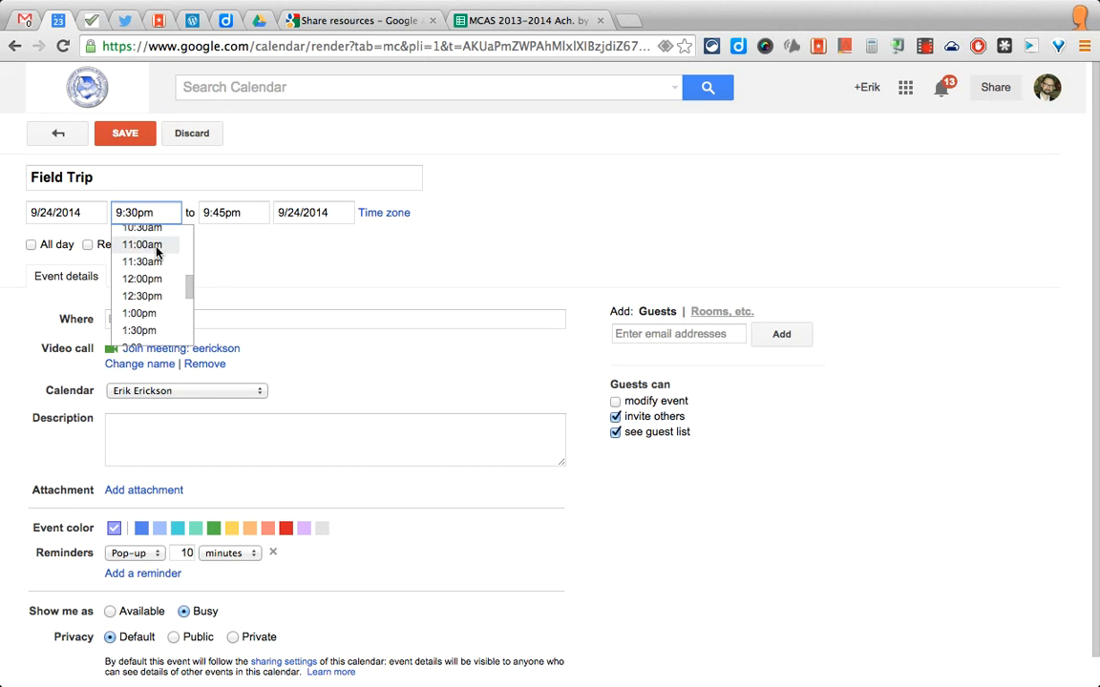
scroll(156, 248, "down", 1)
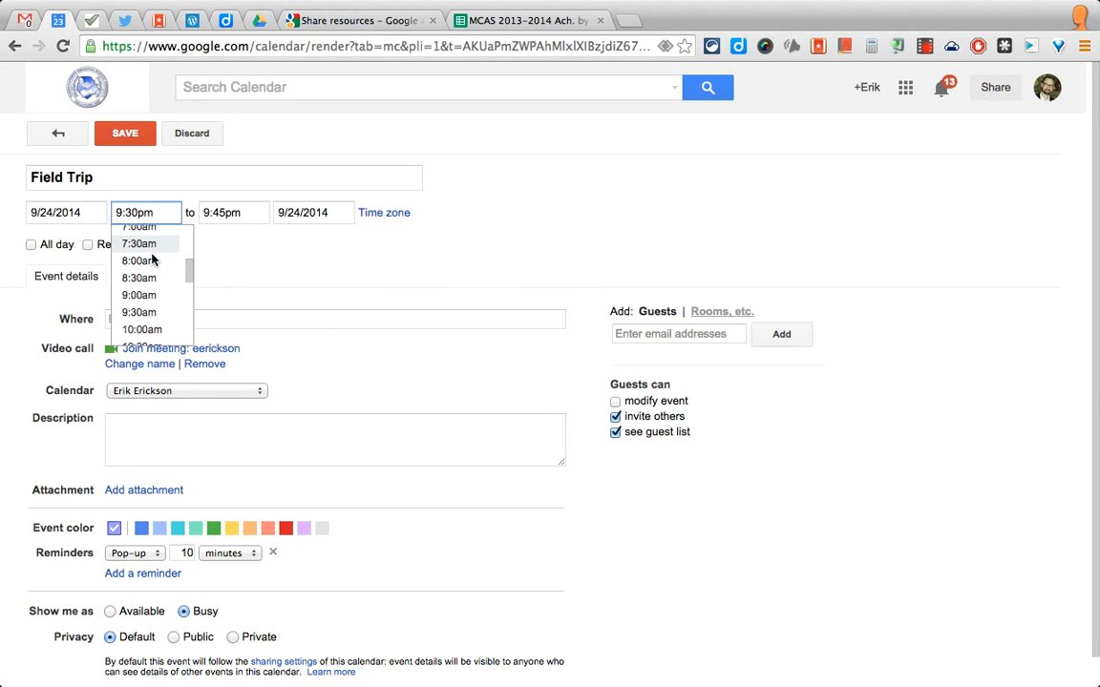
left_click(147, 265)
left_click(233, 208)
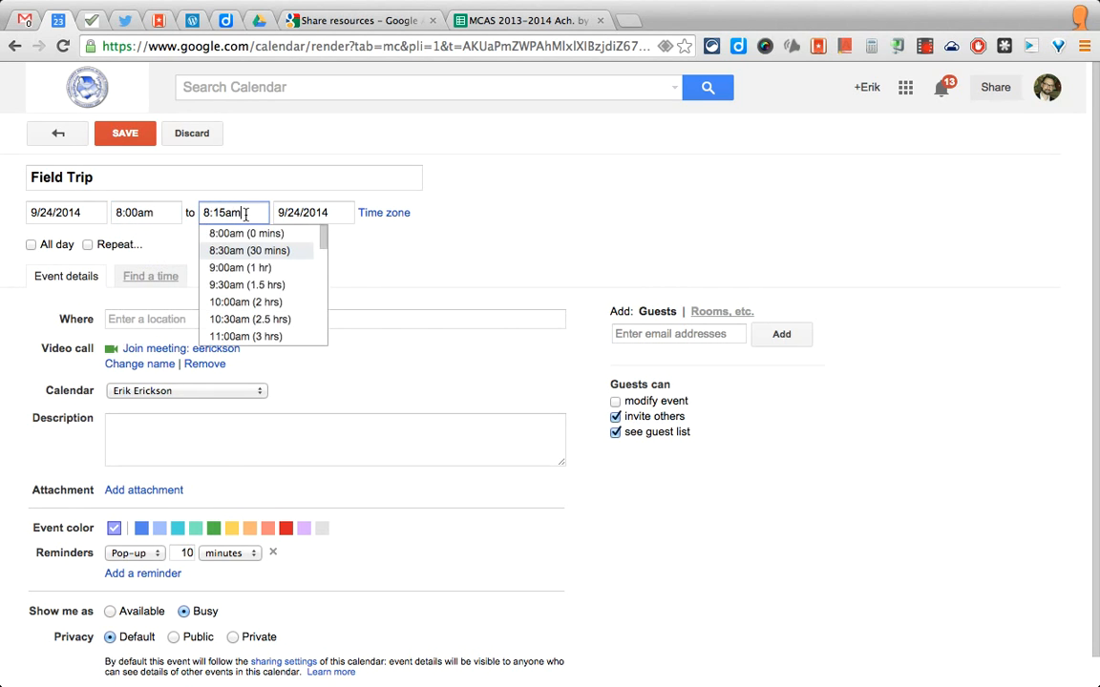
left_click(225, 269)
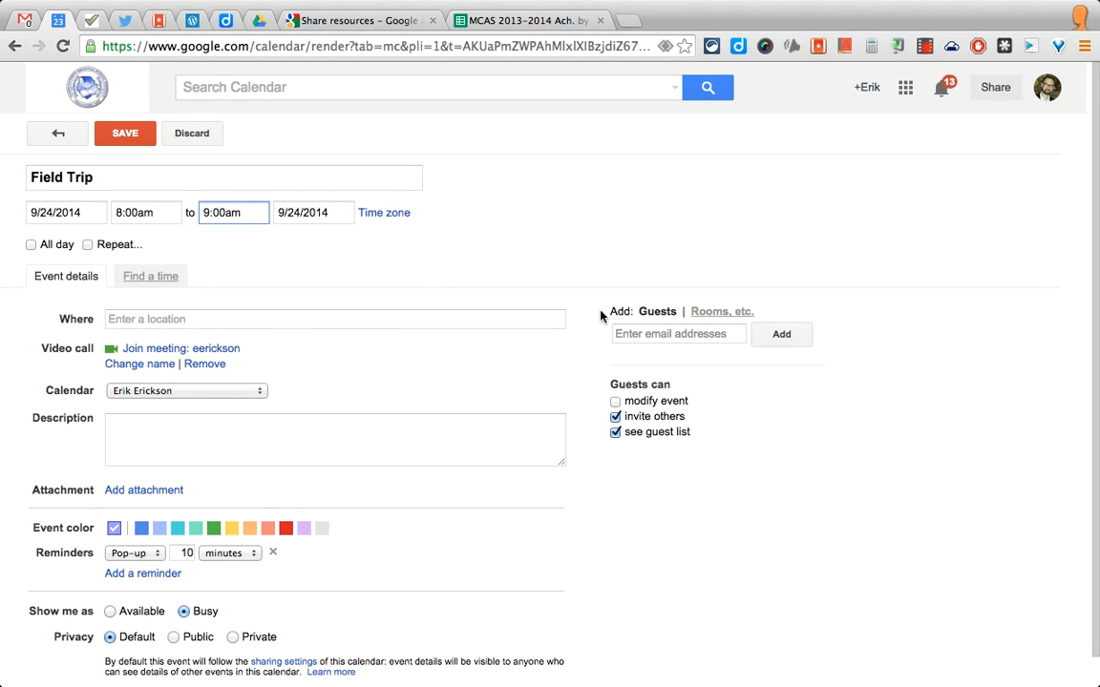
Step: Add the available Bus 100 resource to the Field Trip event as a room
left_click_drag(609, 311, 669, 317)
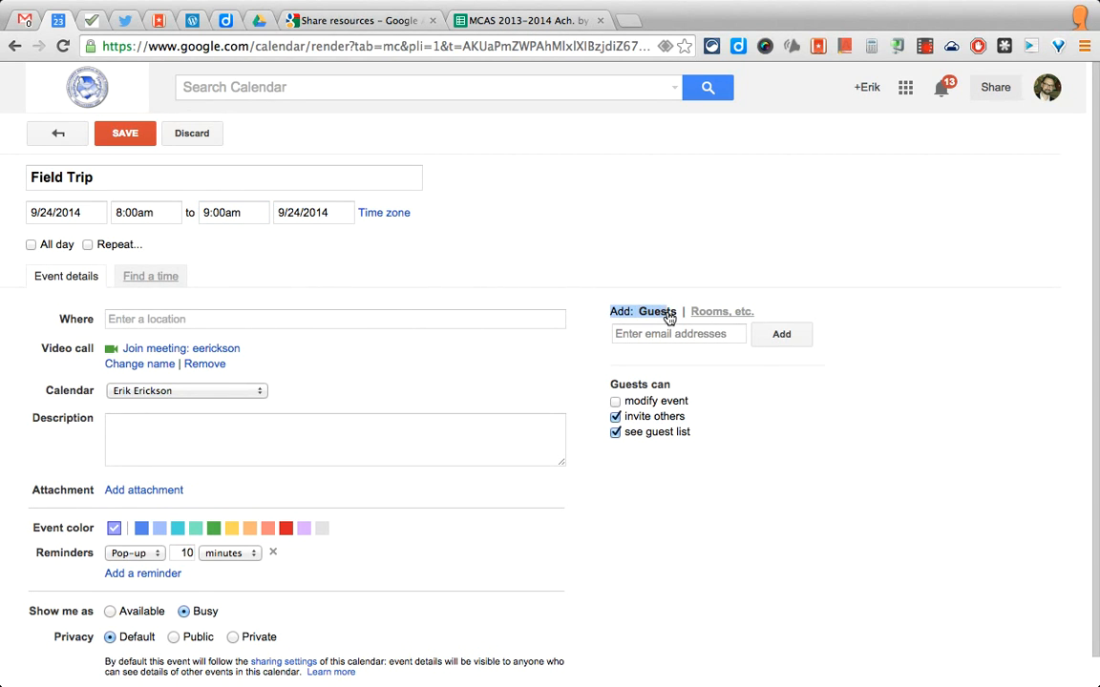
left_click(699, 275)
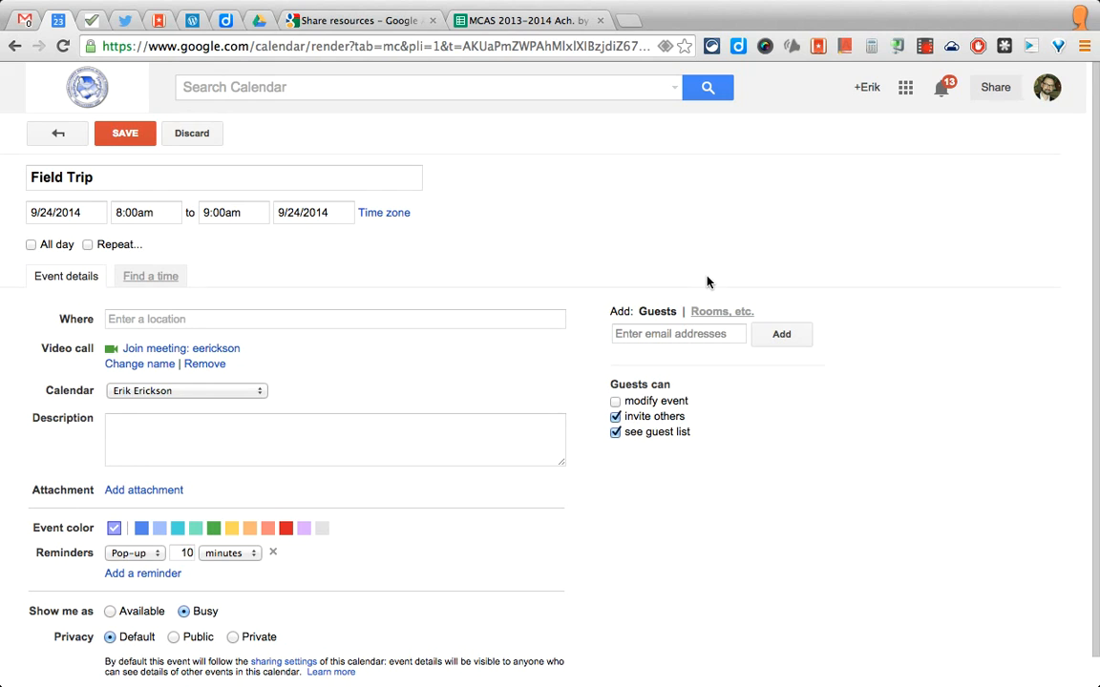
left_click(711, 313)
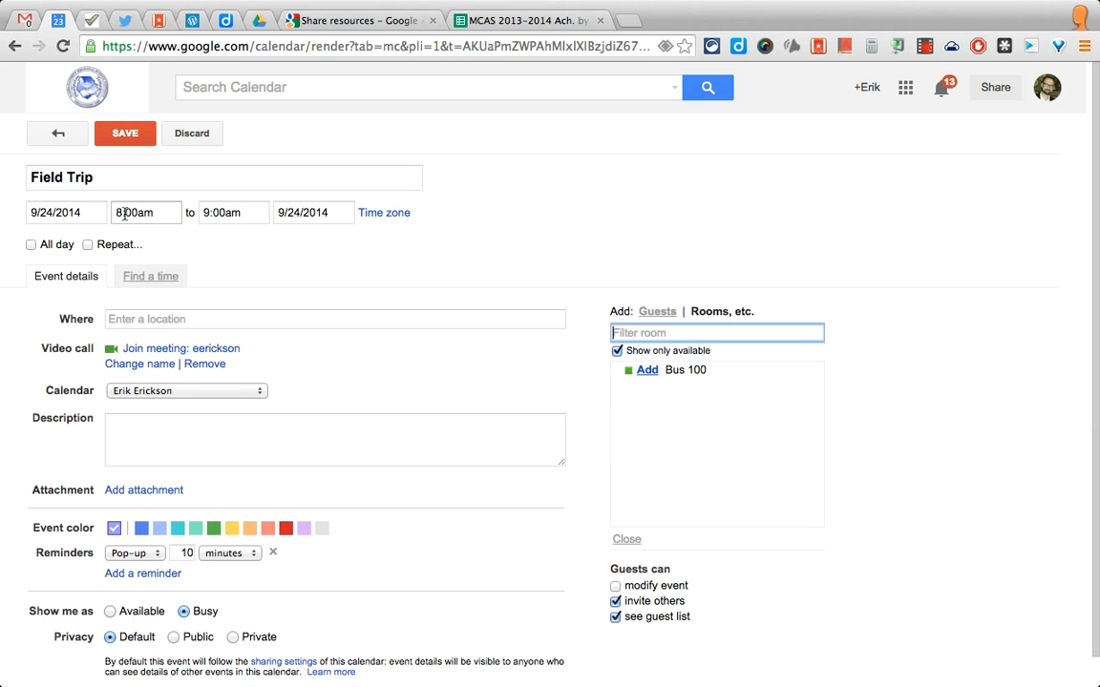
left_click(647, 372)
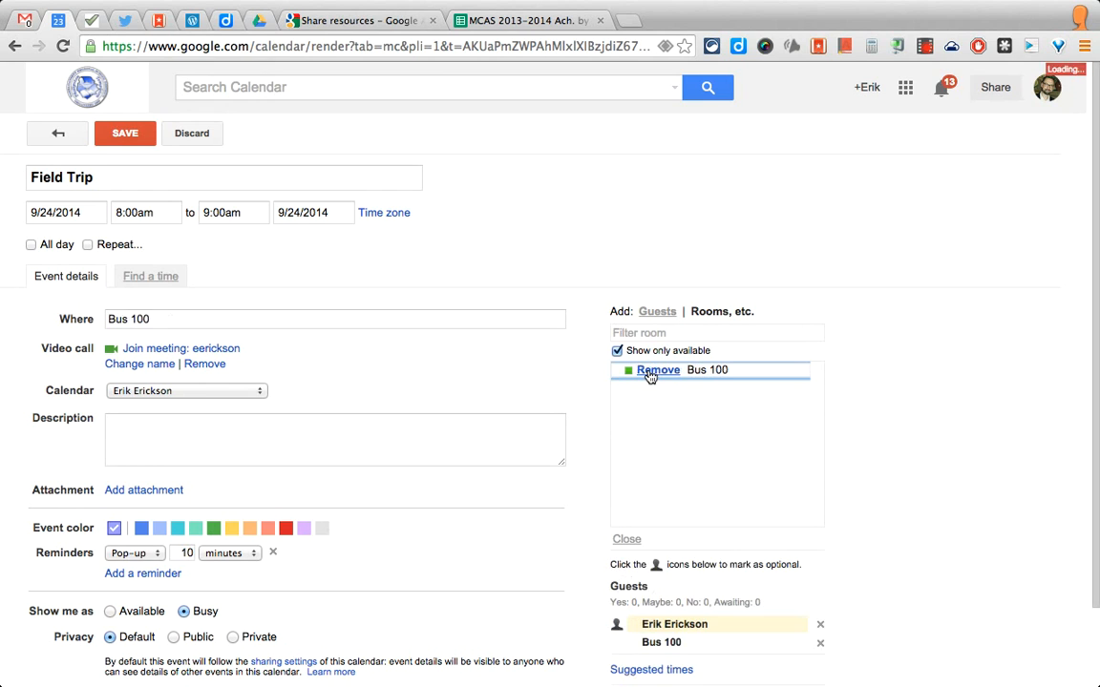
Step: Save the Field Trip event after checking its location, and view its Wednesday morning booking in the week grid
scroll(877, 411, "down", 2)
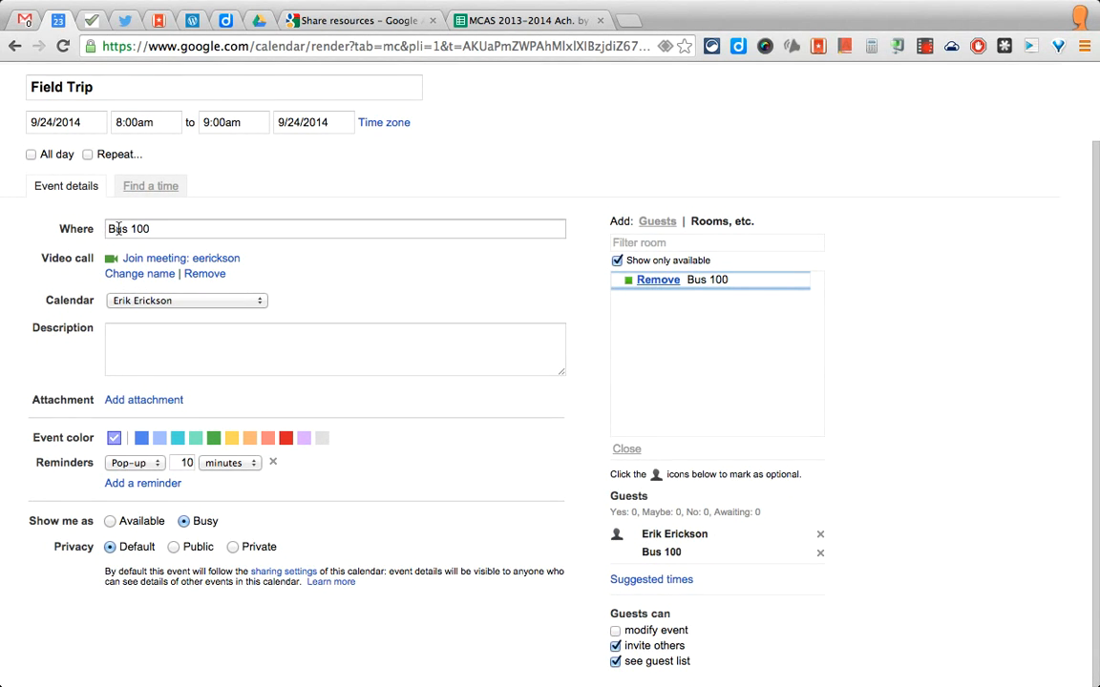
left_click(168, 230)
left_click(169, 230)
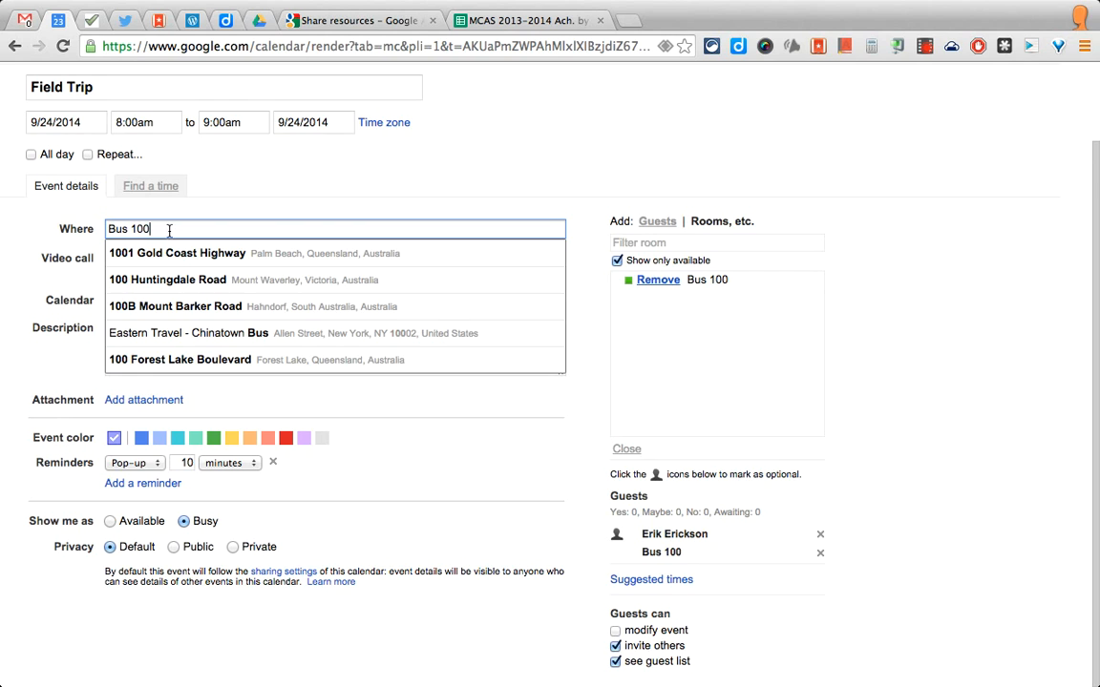
left_click(359, 202)
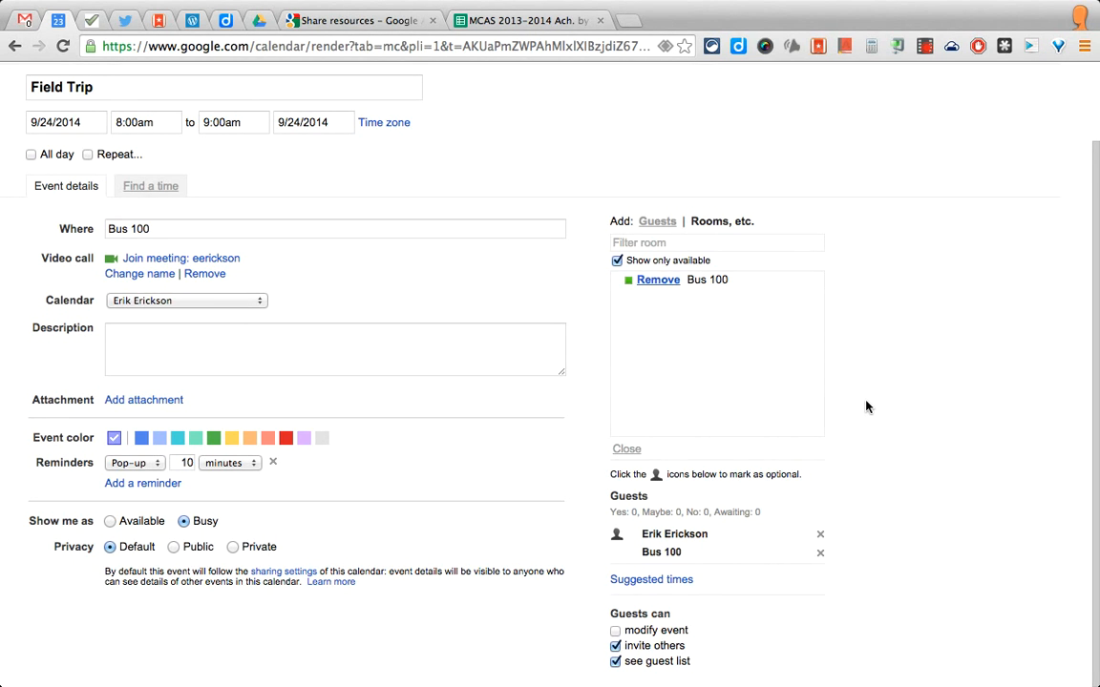
scroll(866, 407, "up", 3)
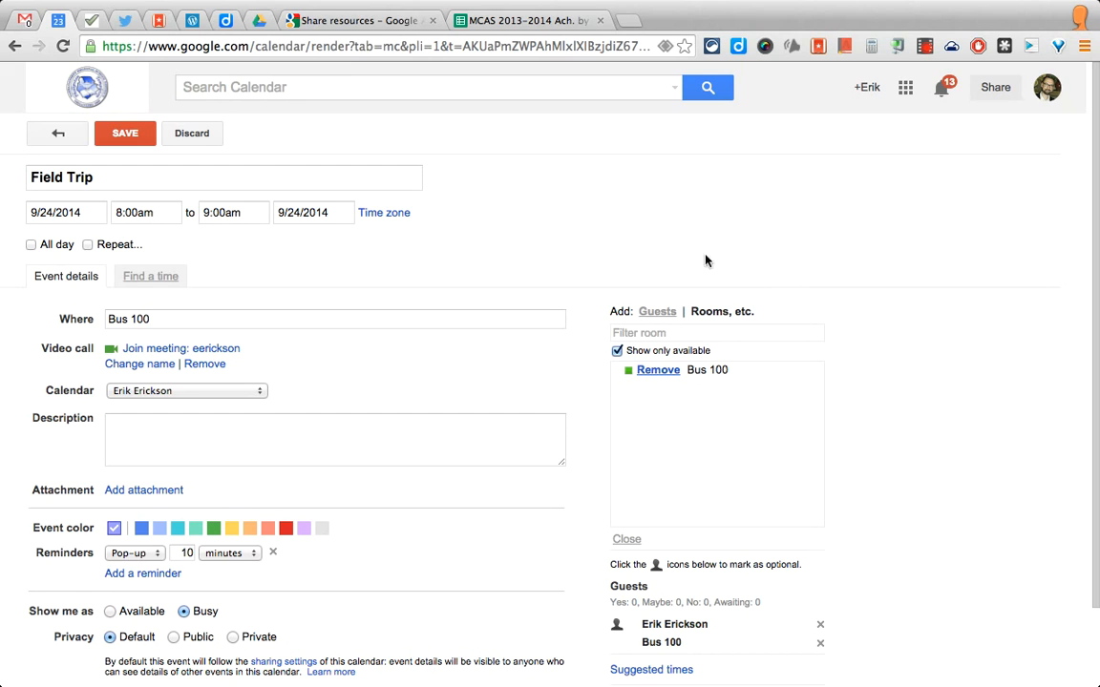
left_click(127, 135)
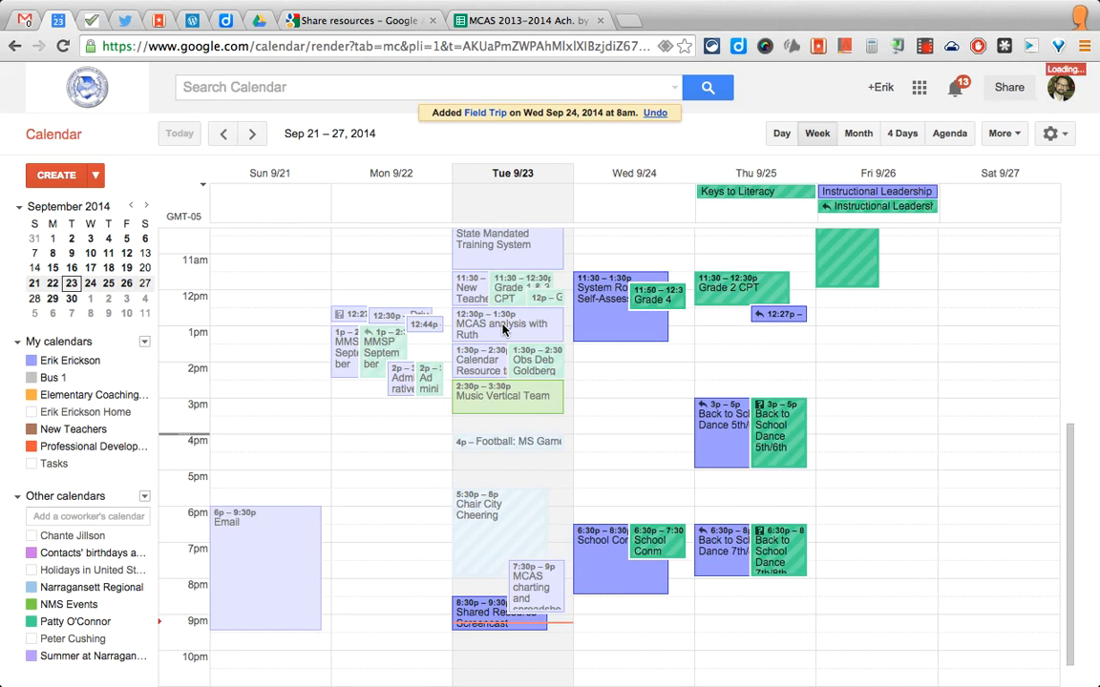
scroll(503, 328, "up", 3)
scroll(503, 328, "up", 4)
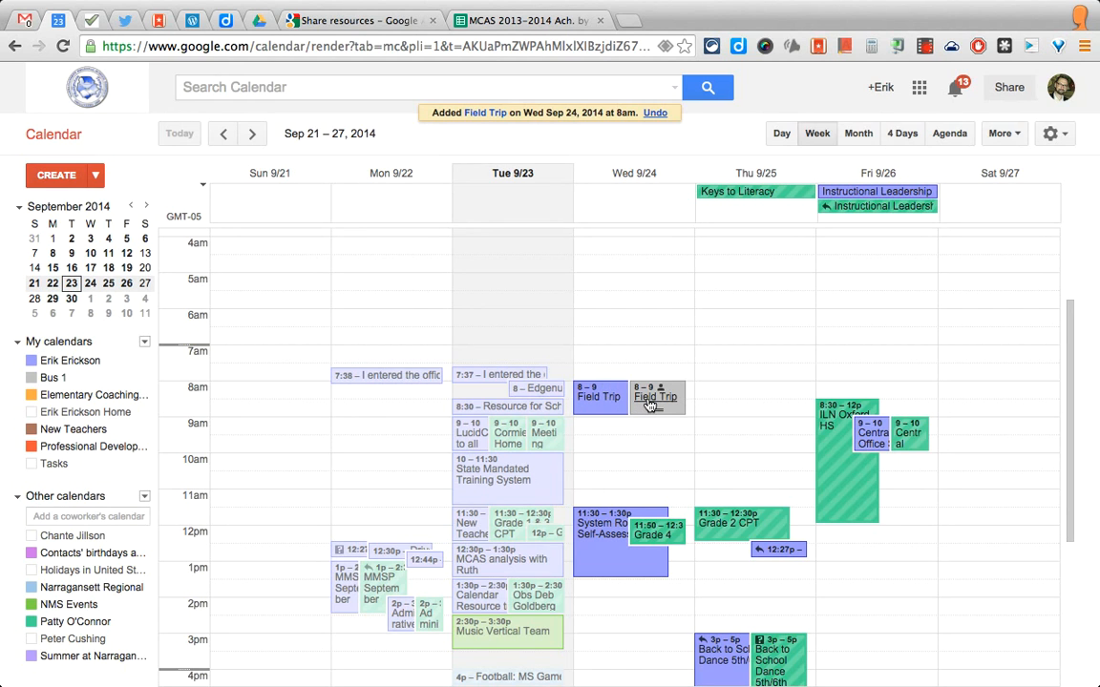
Step: Create a second calendar event titled "Field Trip 2" dated 9/24/2014
left_click(59, 177)
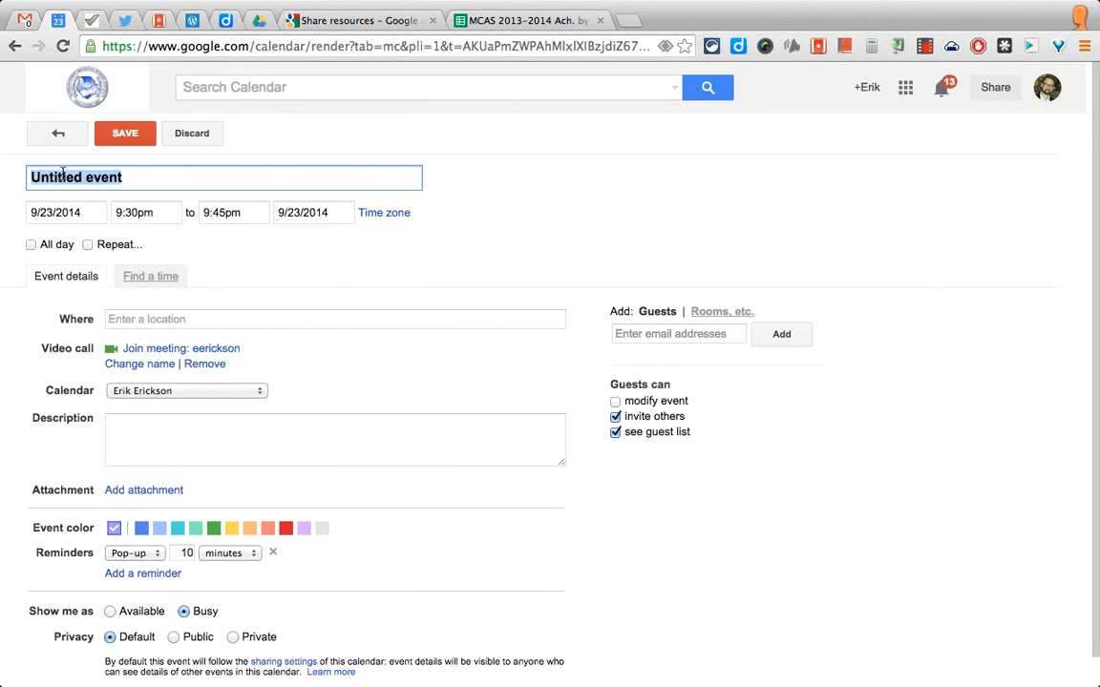
type("Field")
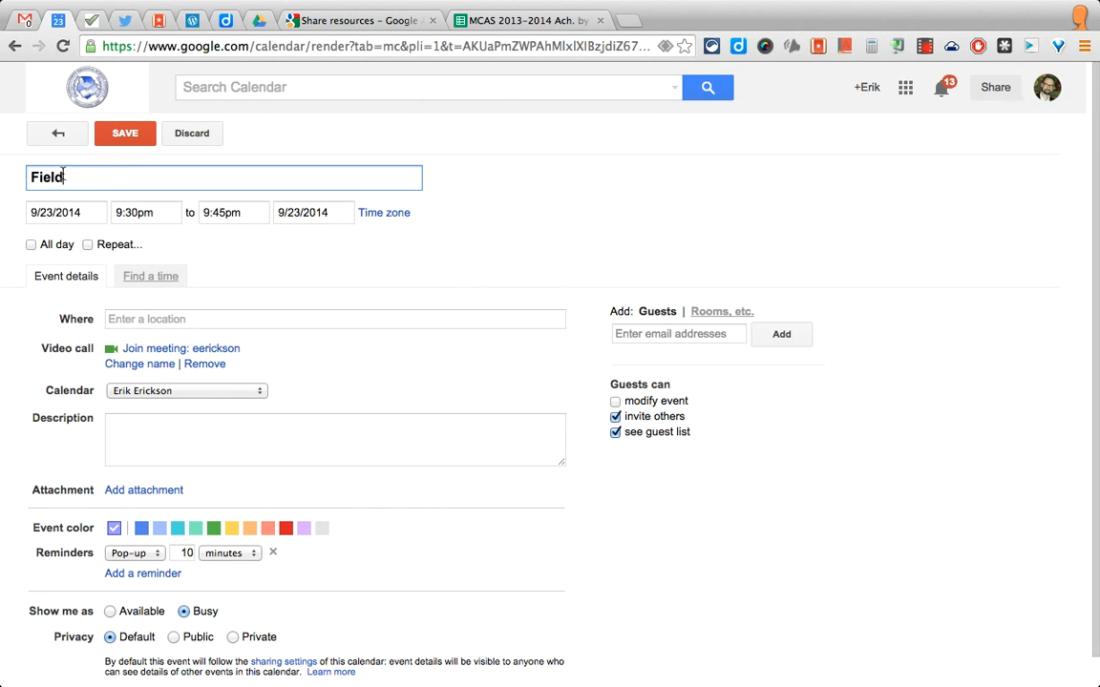
type(" Trip 2")
left_click(64, 212)
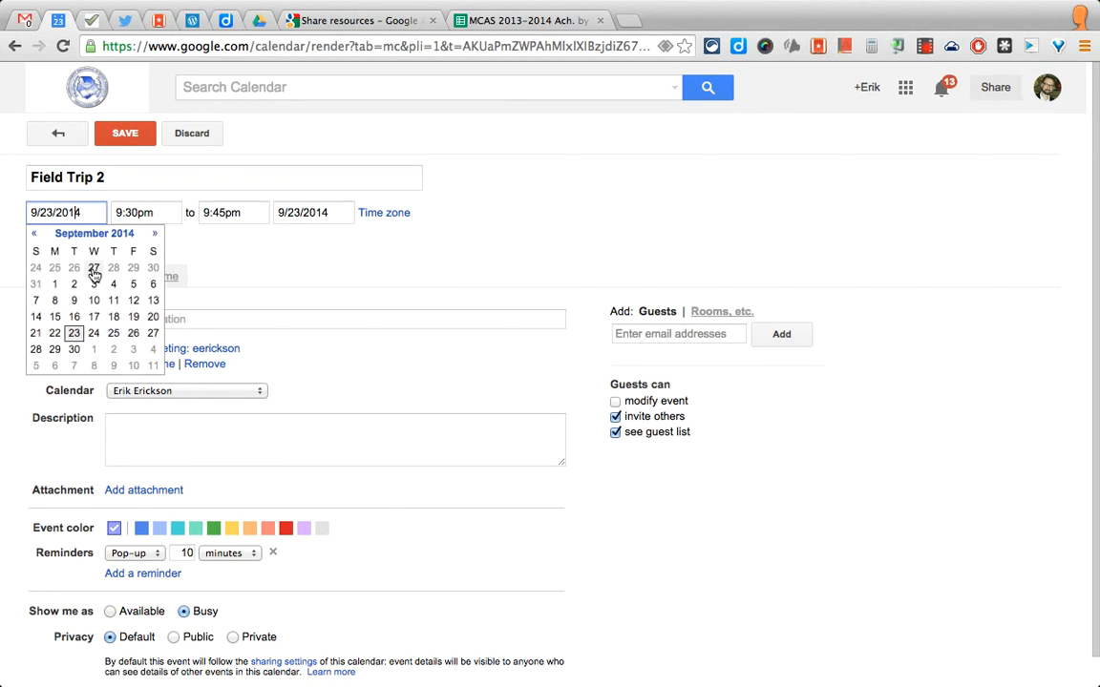
left_click(93, 332)
Step: Set the Field Trip 2 event's time to run from 8:00am to 9:00am
left_click(135, 213)
triple_click(109, 213)
type("8")
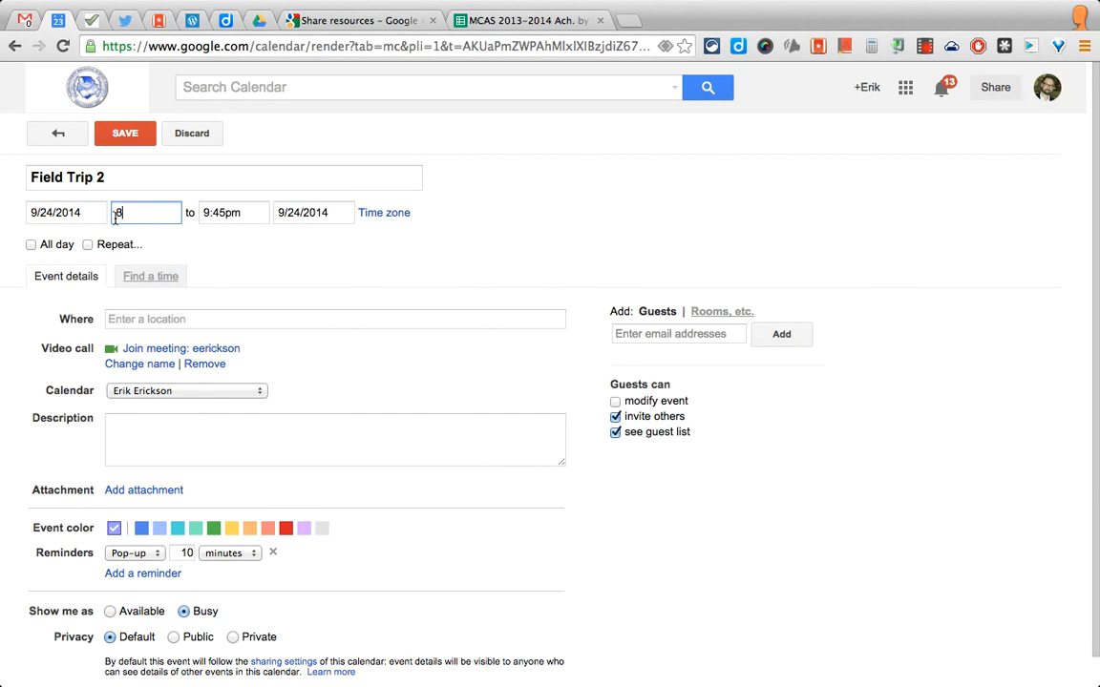
key("Tab")
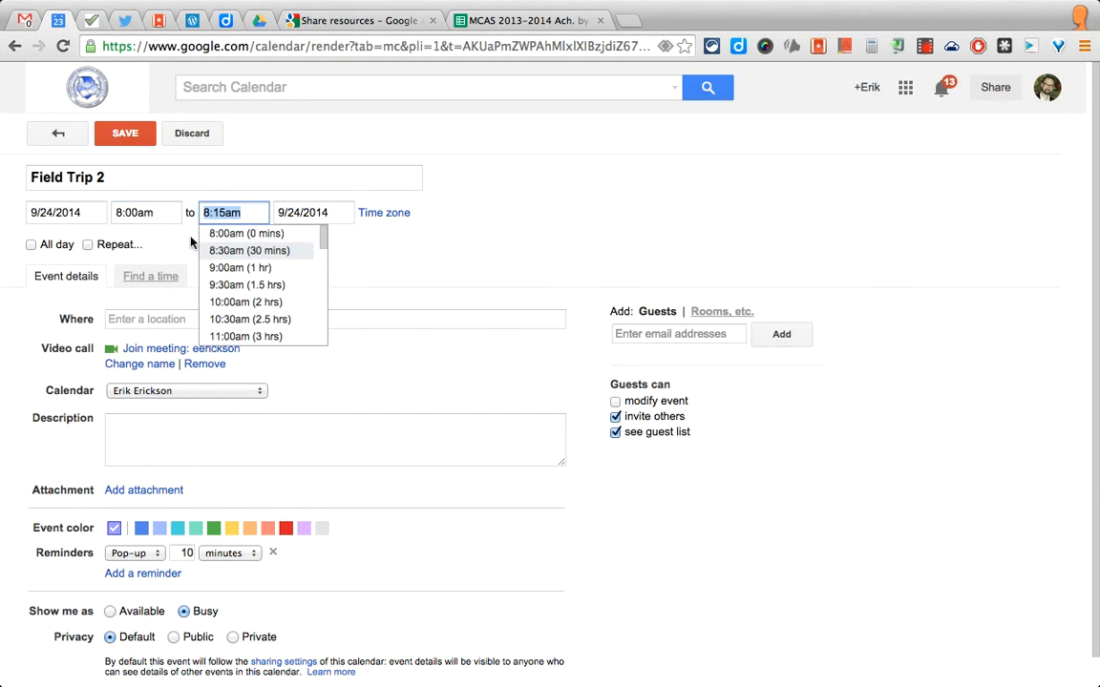
left_click(234, 267)
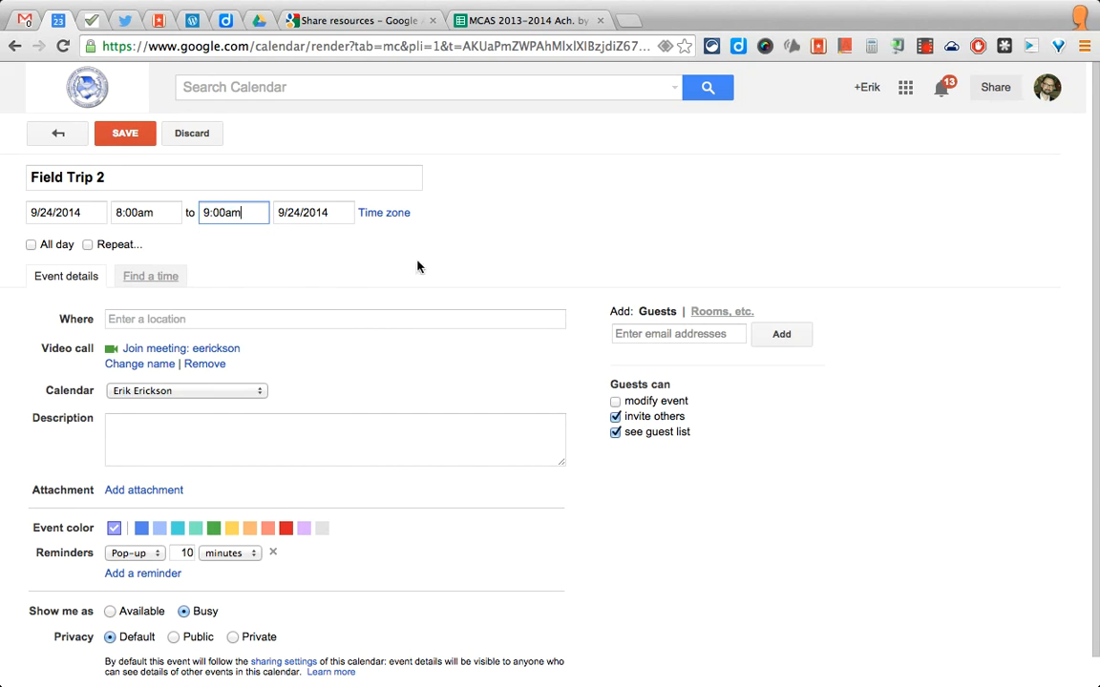
Step: List the rooms and resources available for Field Trip 2, and change its start time to 10:00am
left_click(712, 314)
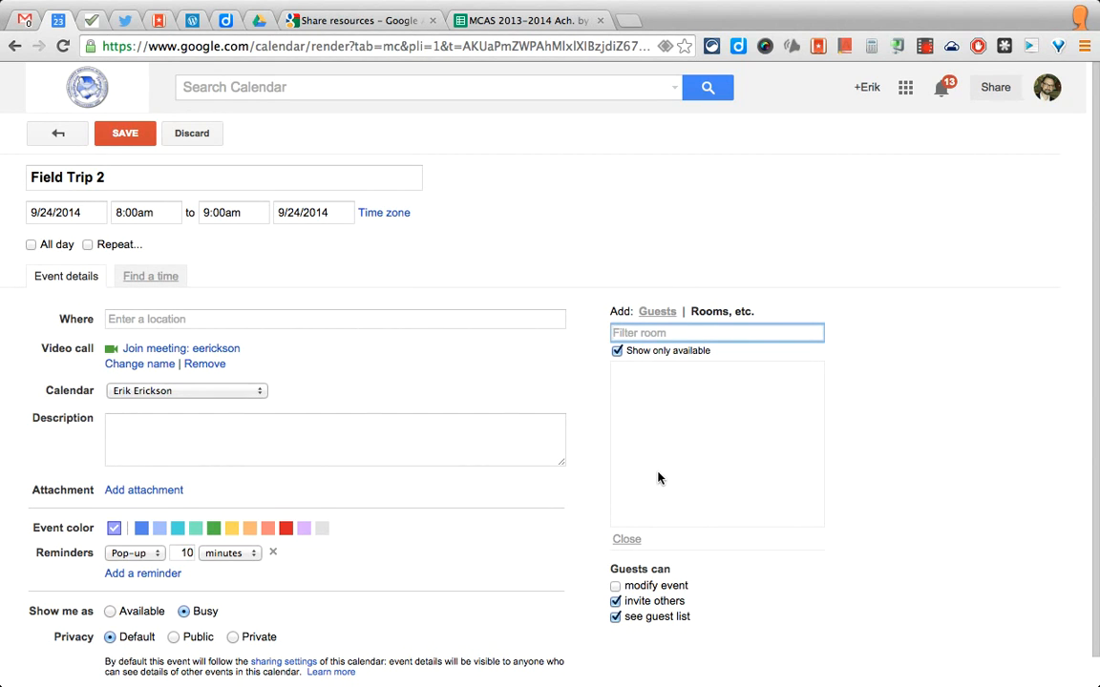
scroll(866, 435, "down", 1)
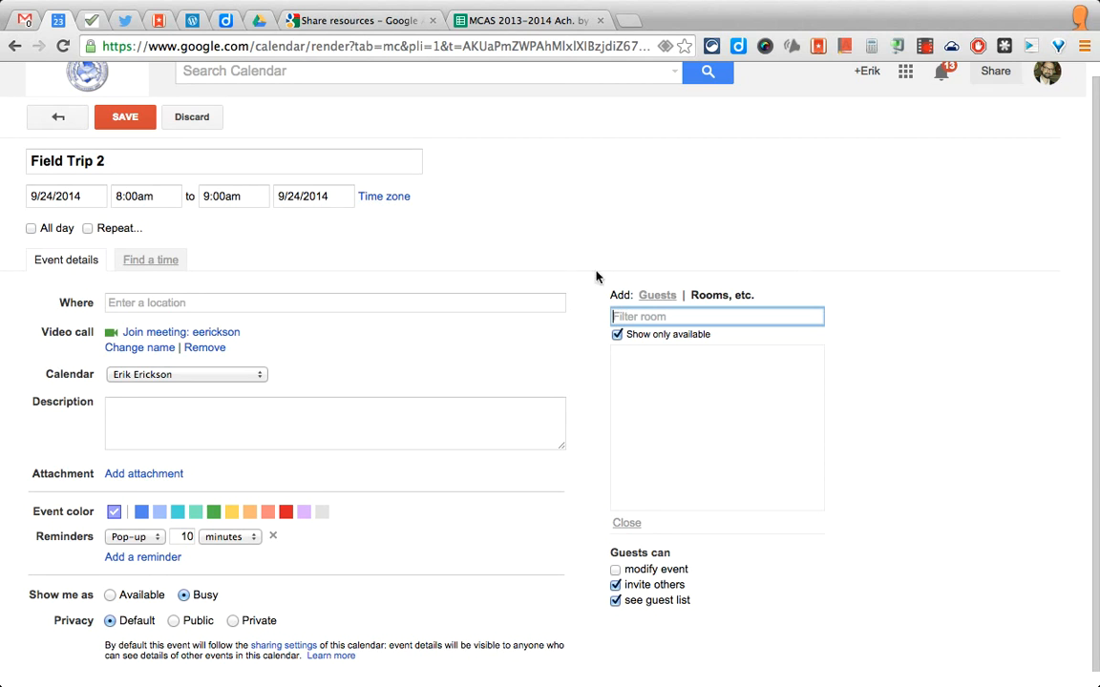
left_click(462, 236)
left_click(168, 198)
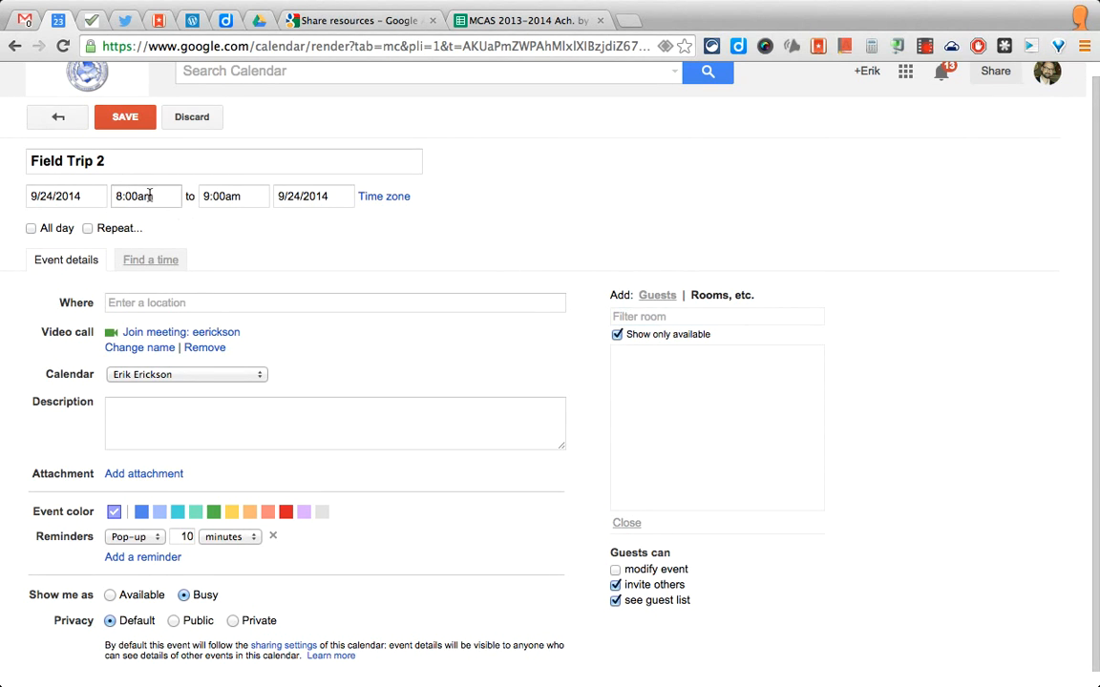
scroll(154, 283, "down", 3)
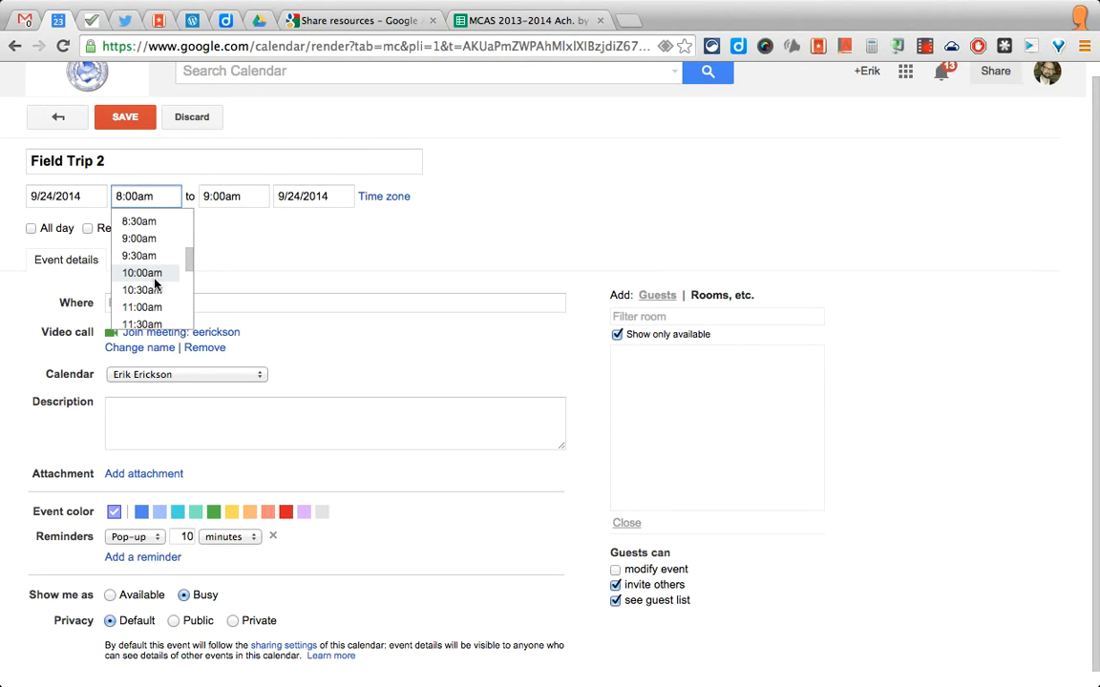
left_click(154, 278)
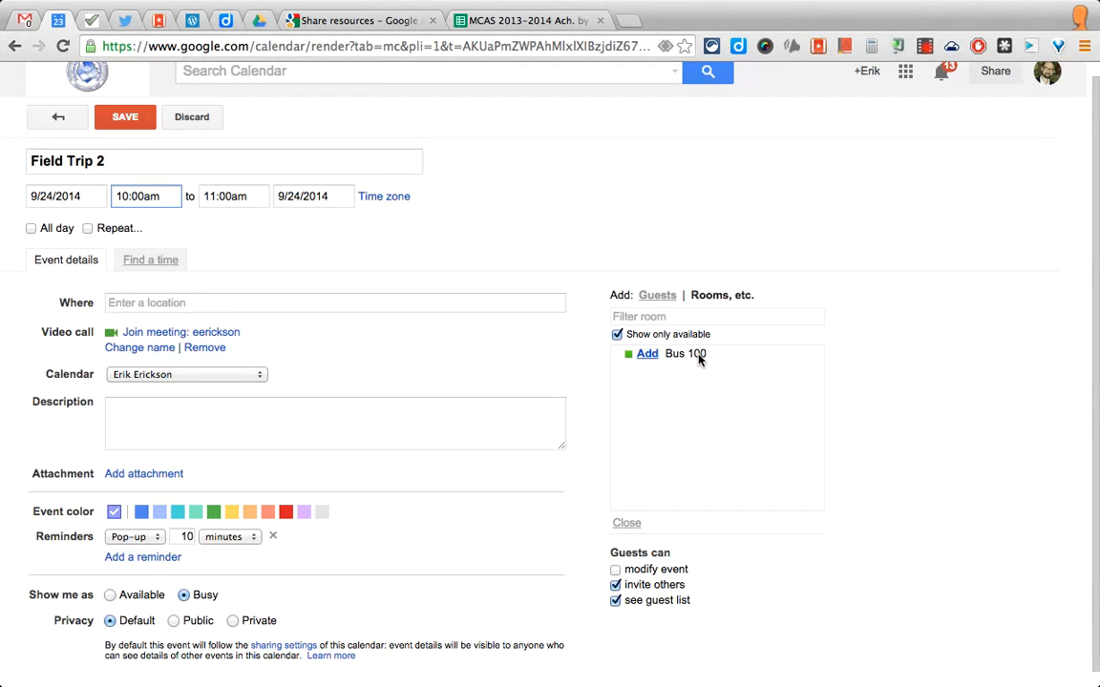
Step: Add the Bus 100 resource to Field Trip 2 and save the event
left_click(648, 355)
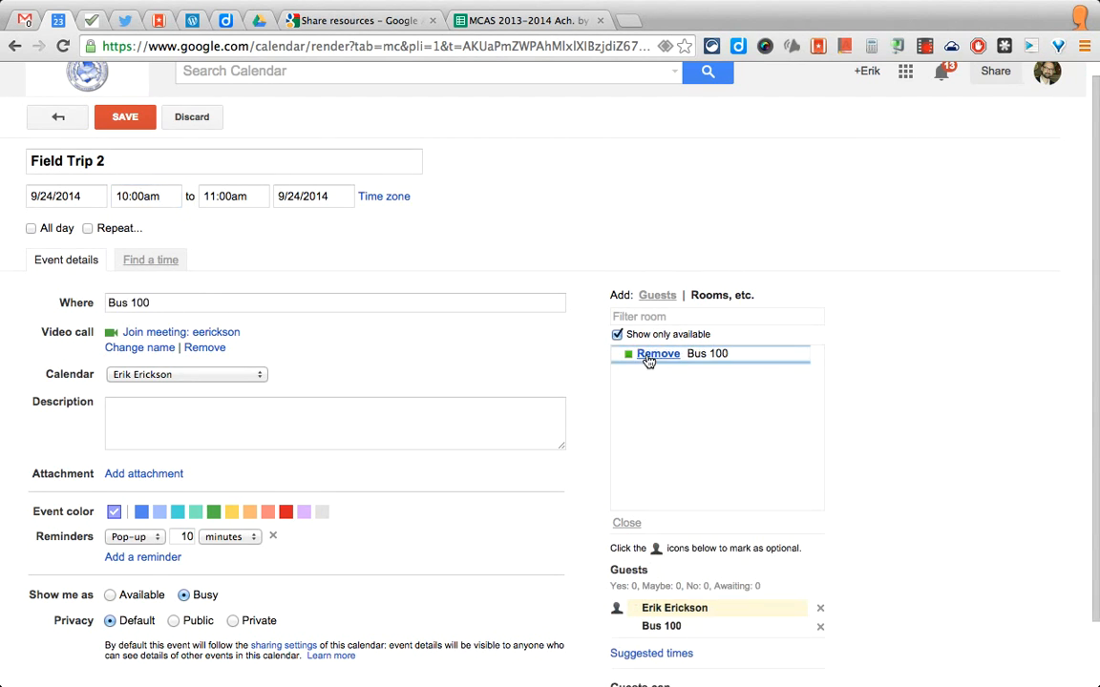
scroll(878, 420, "down", 2)
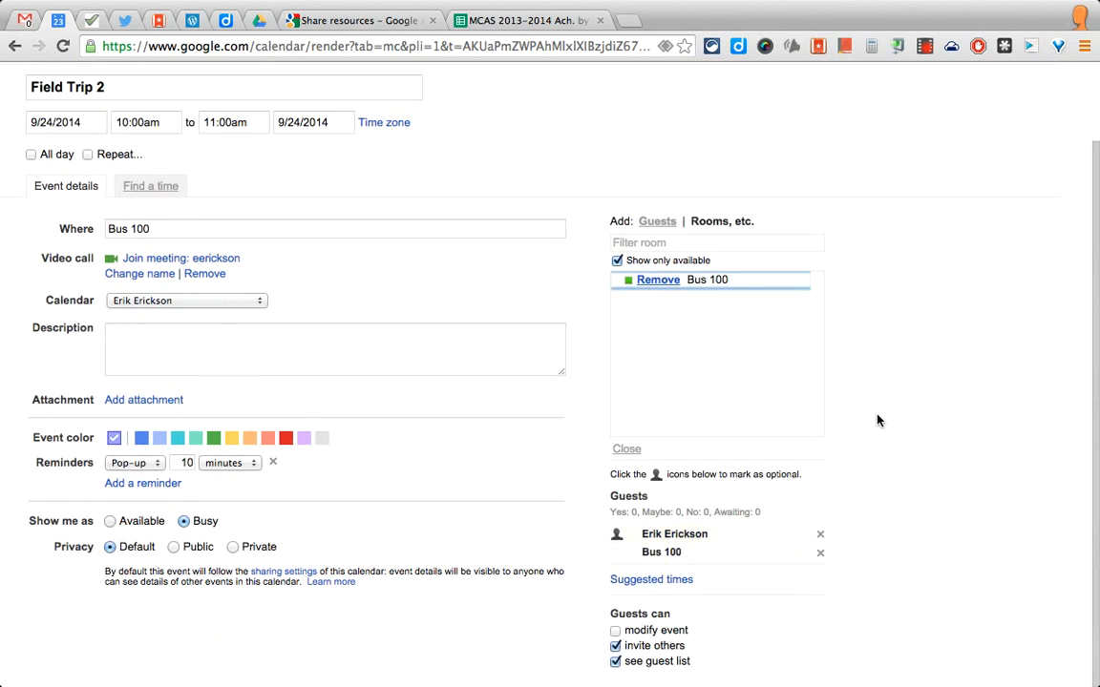
scroll(878, 420, "up", 2)
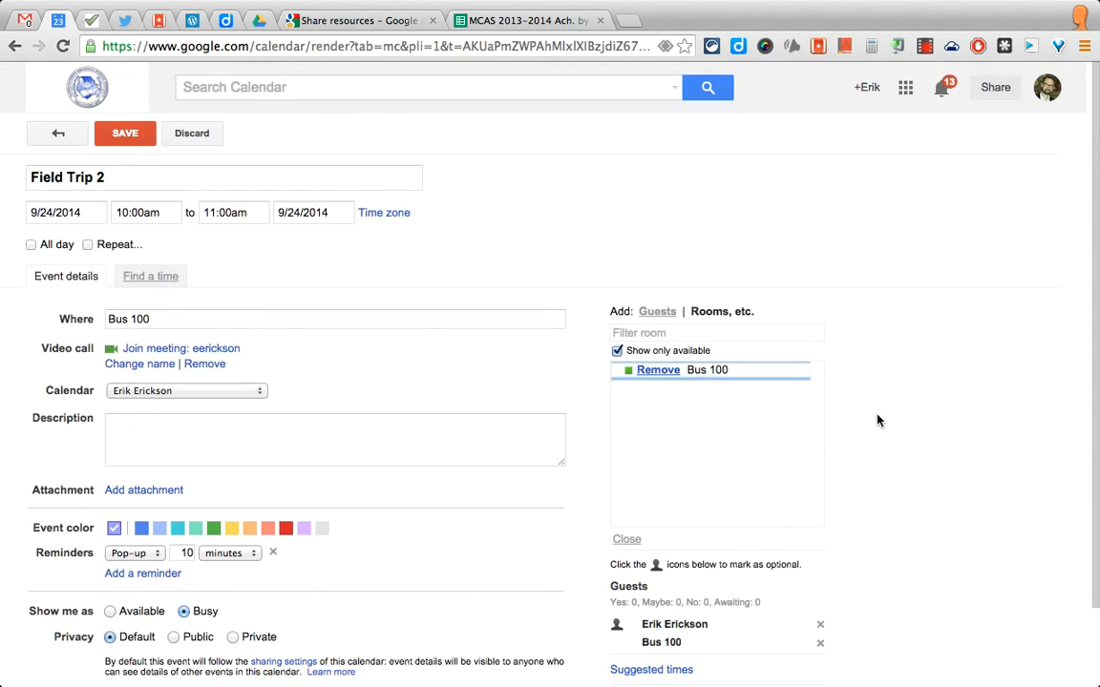
left_click(124, 134)
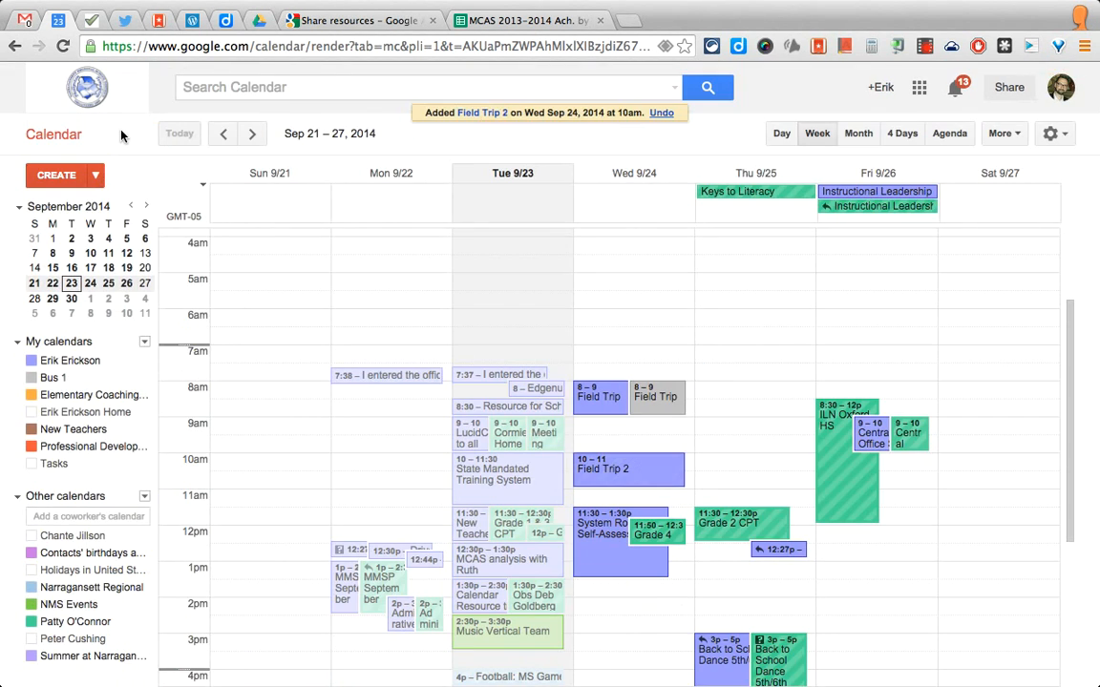